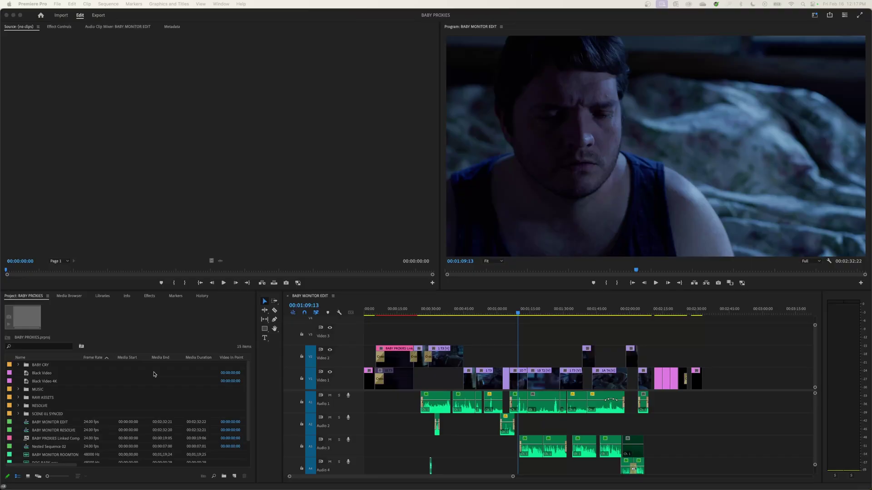
Reload the Editing workspace and park the BABY MONITOR EDIT playhead at 00:00:14:04.
click(156, 255)
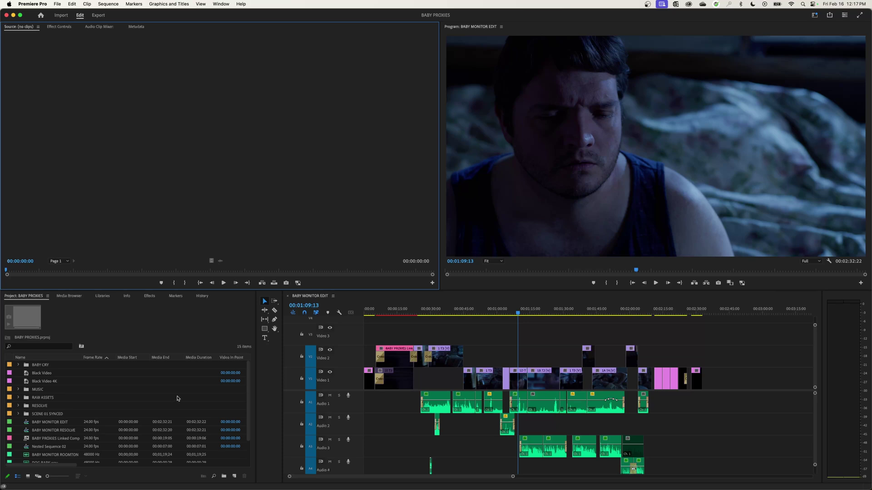
key(shift+1)
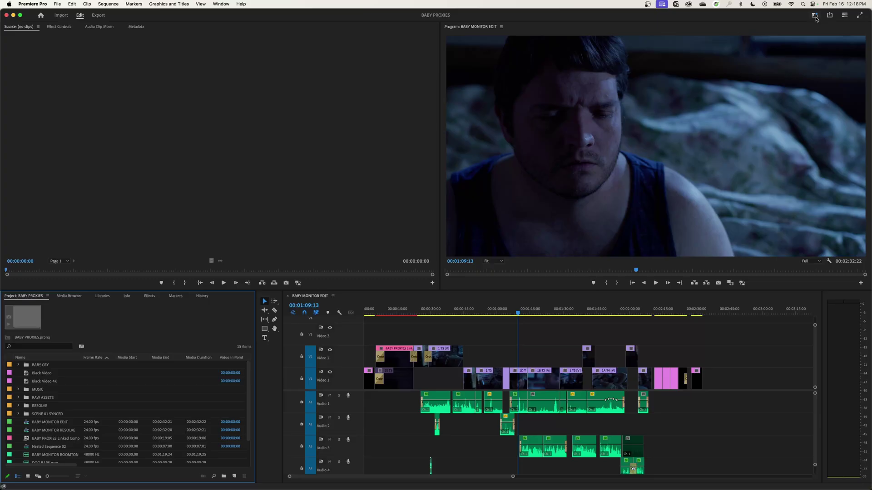
click(750, 22)
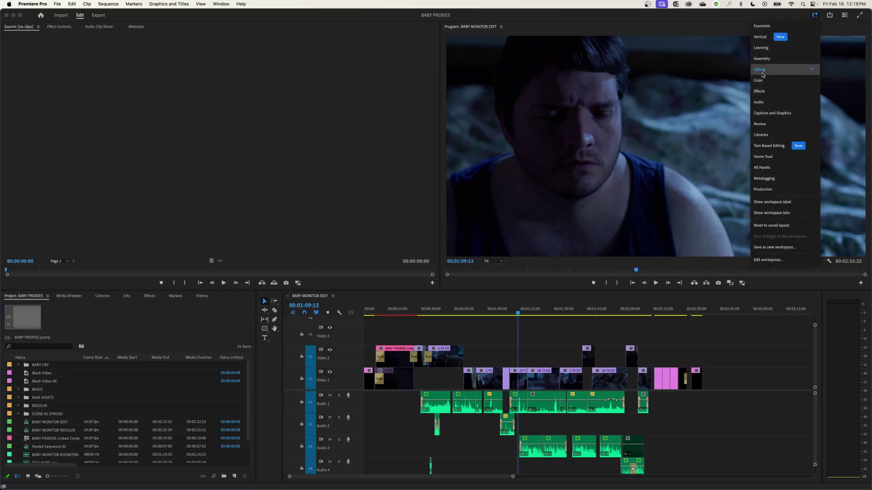
click(760, 70)
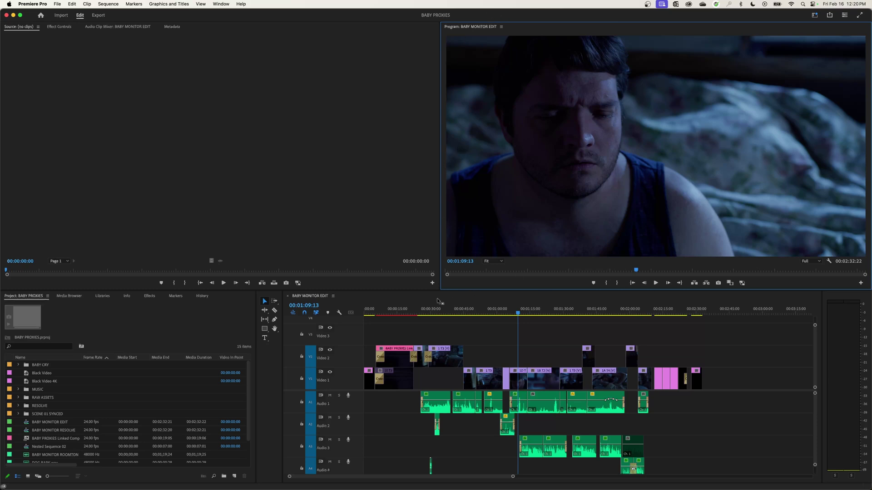
click(139, 342)
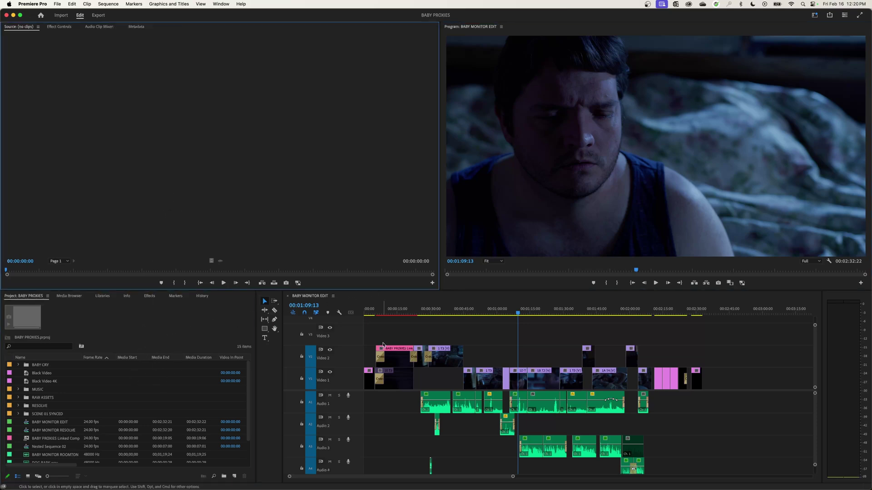
click(395, 311)
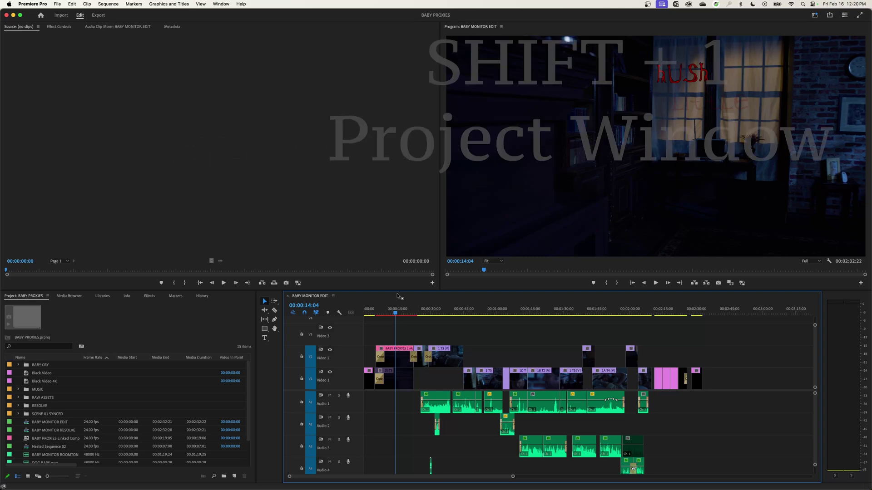
Focus the Project, Source, Timeline and Program panels in turn with Shift+1–4, ending on Project.
key(shift+1)
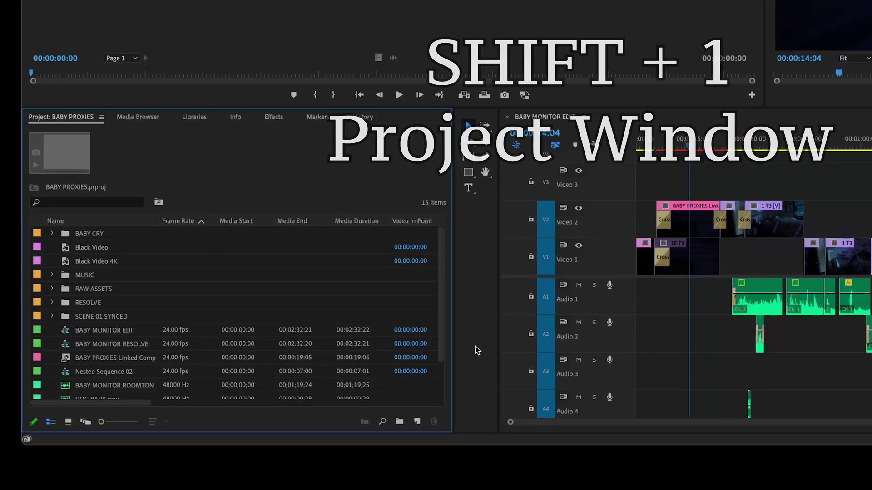
key(shift+2)
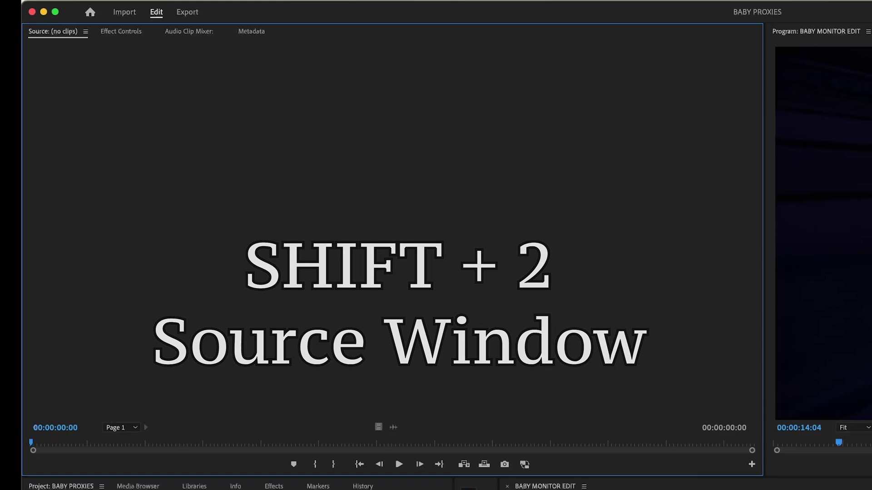
key(shift+3)
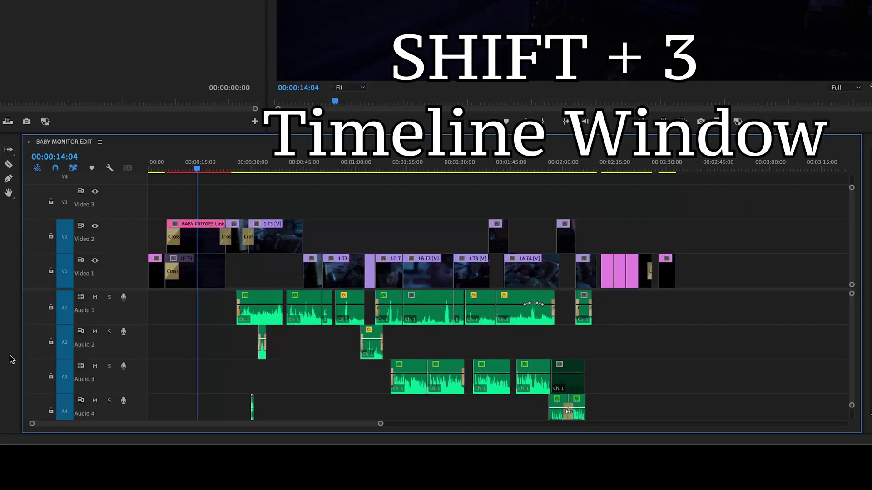
key(shift+4)
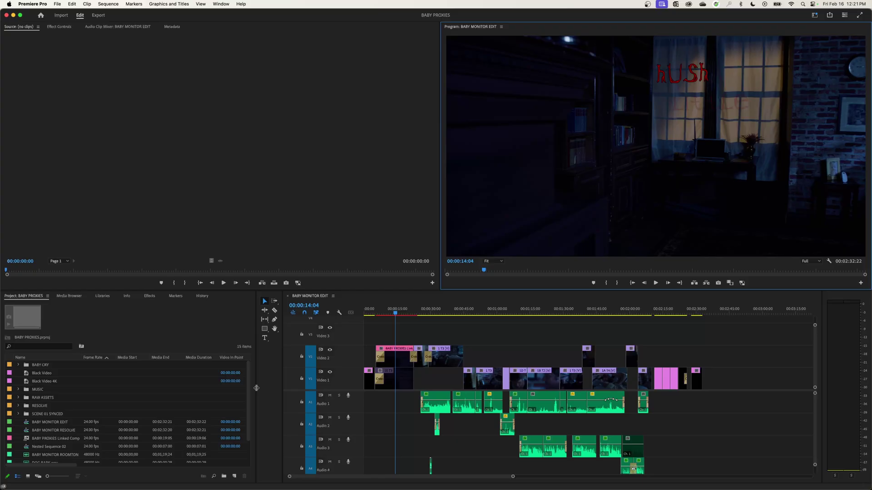
key(shift+1)
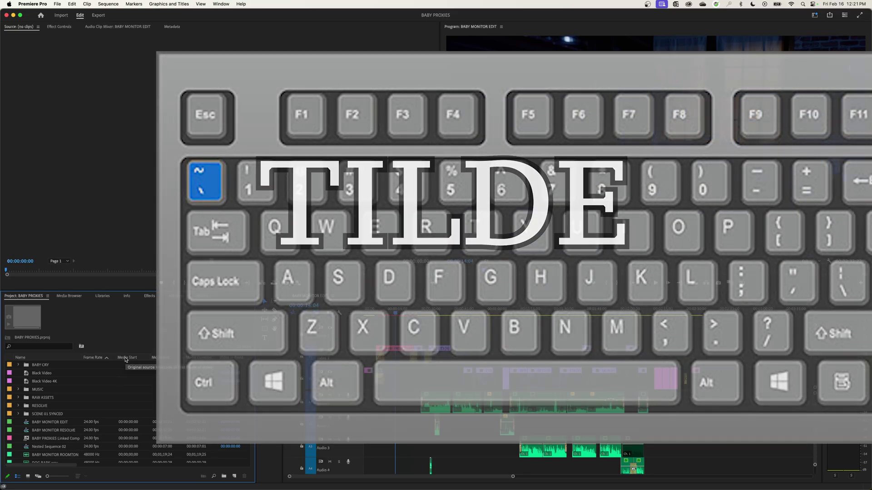
Maximize and restore the Project and Timeline panels, then leave the Project panel full-window.
key(grave)
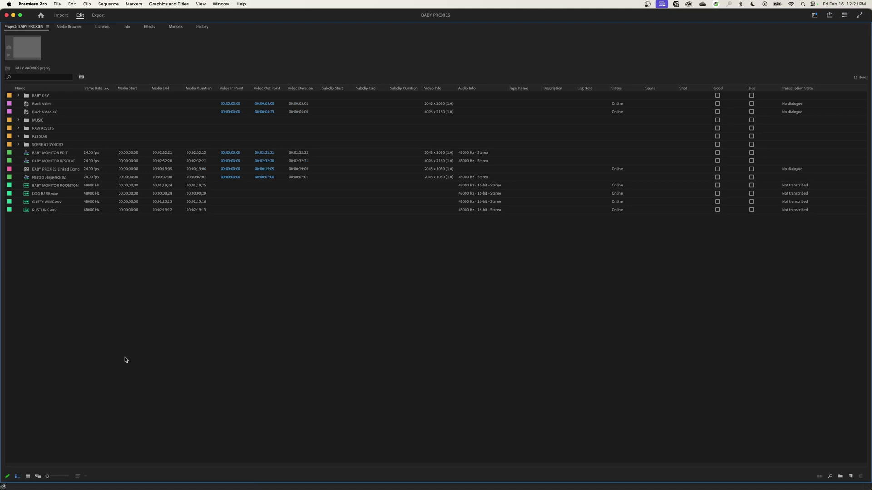
key(grave)
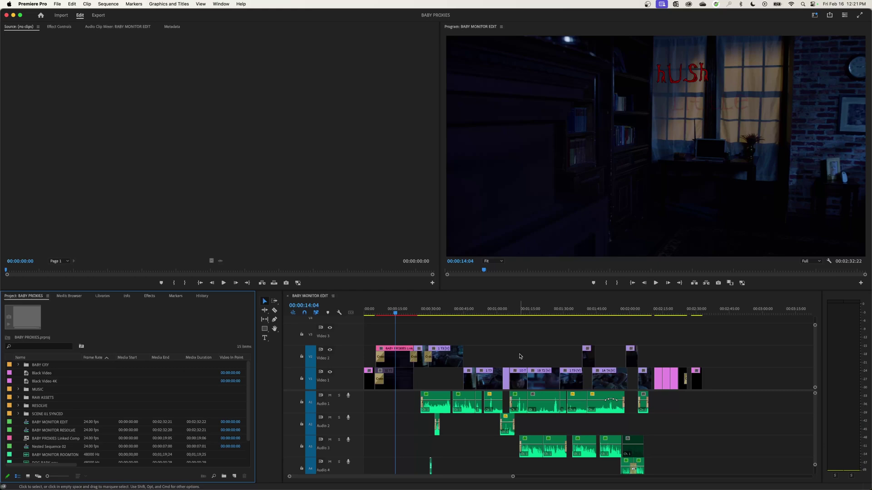
key(grave)
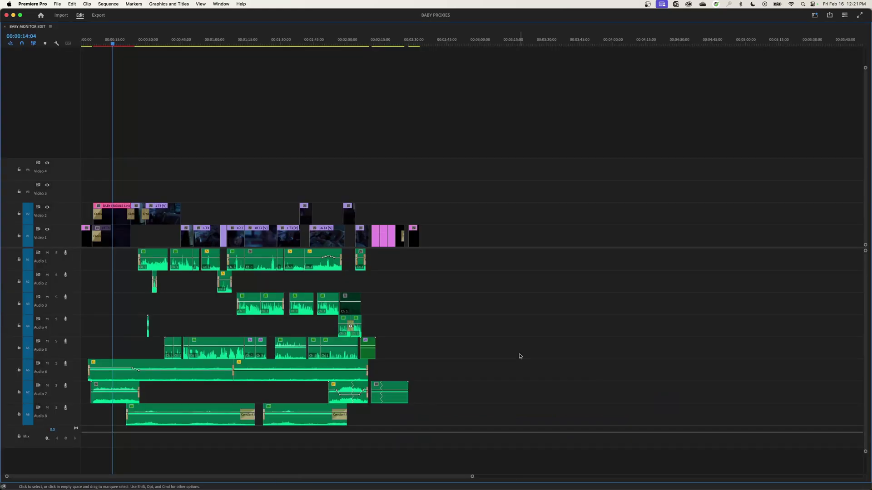
key(grave)
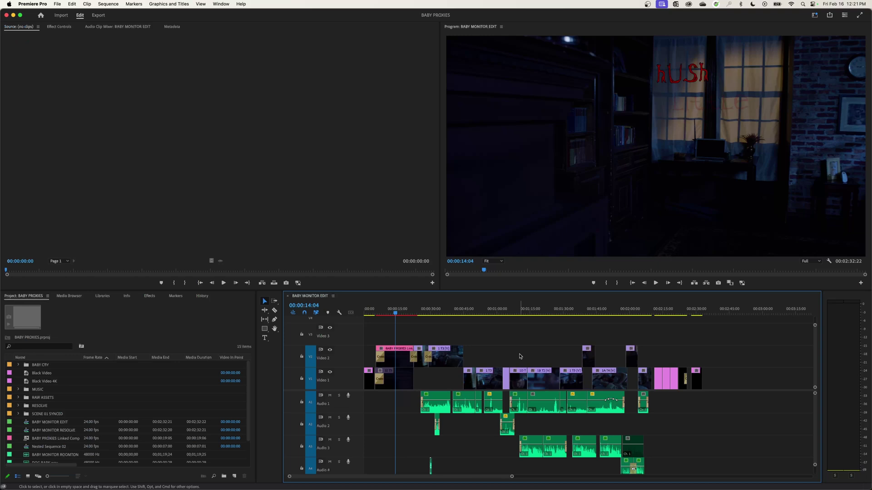
key(shift+1)
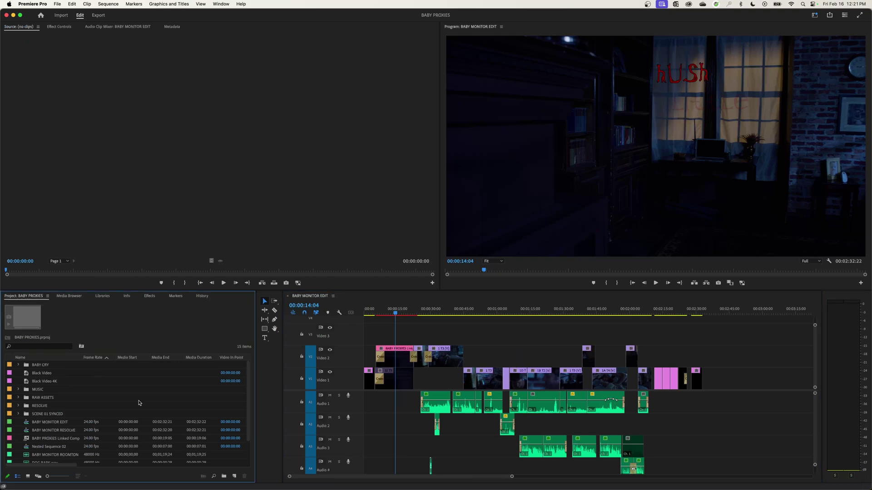
key(grave)
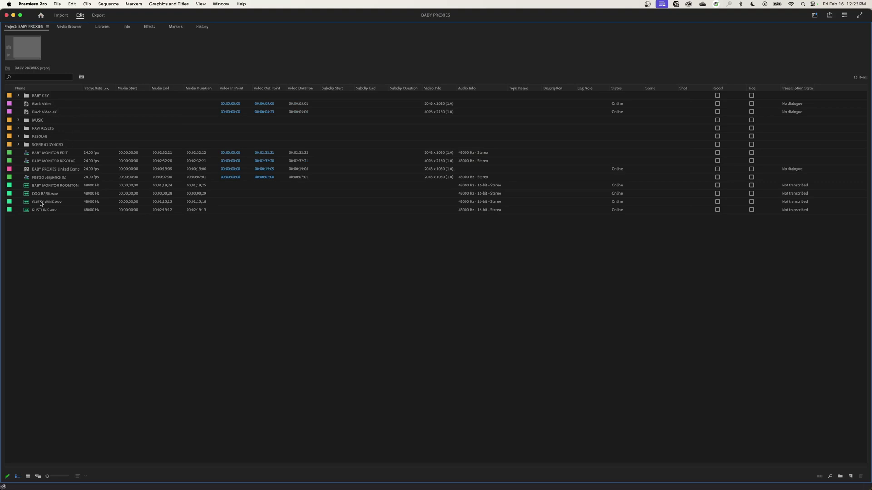
Import the CAM A footage folder from the Import browser.
click(61, 15)
click(109, 244)
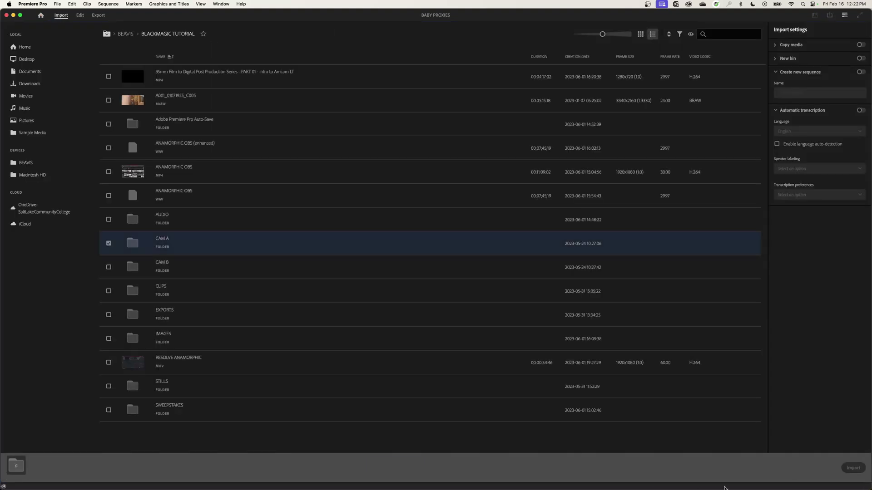
click(852, 468)
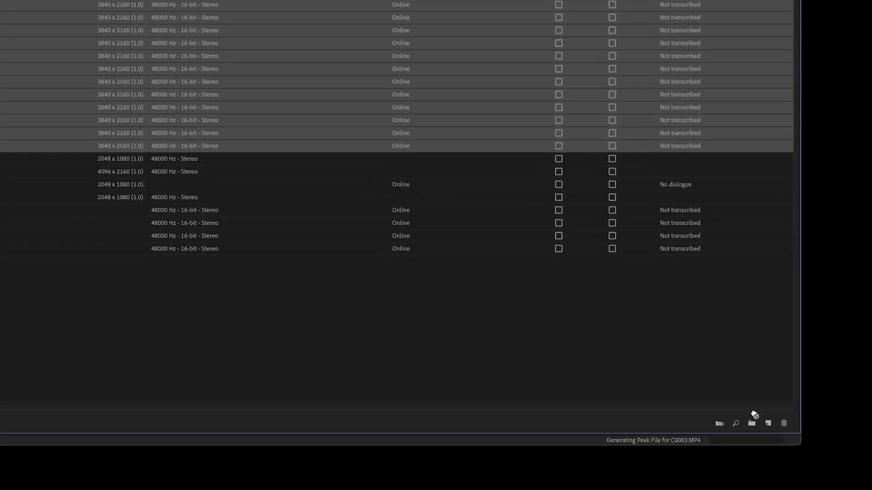
Gather the imported clips into a new bin named 'CAM A'.
drag(667, 373, 689, 386)
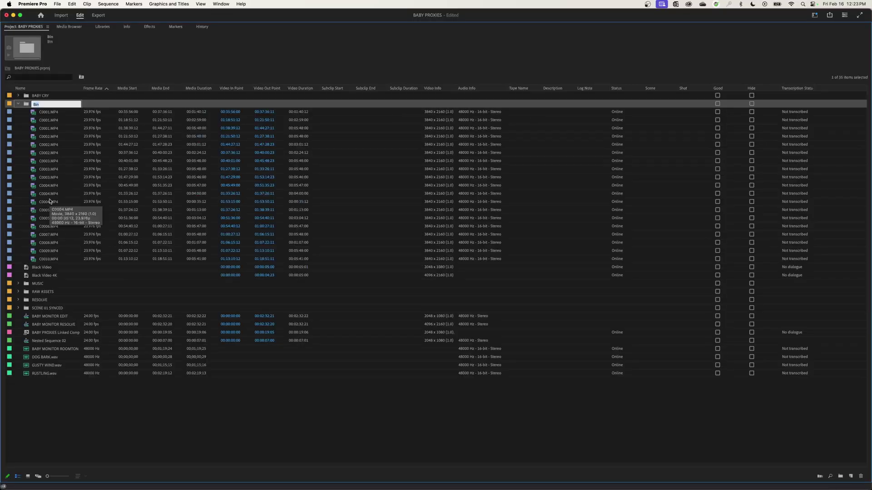
text(CAM A)
key(Return)
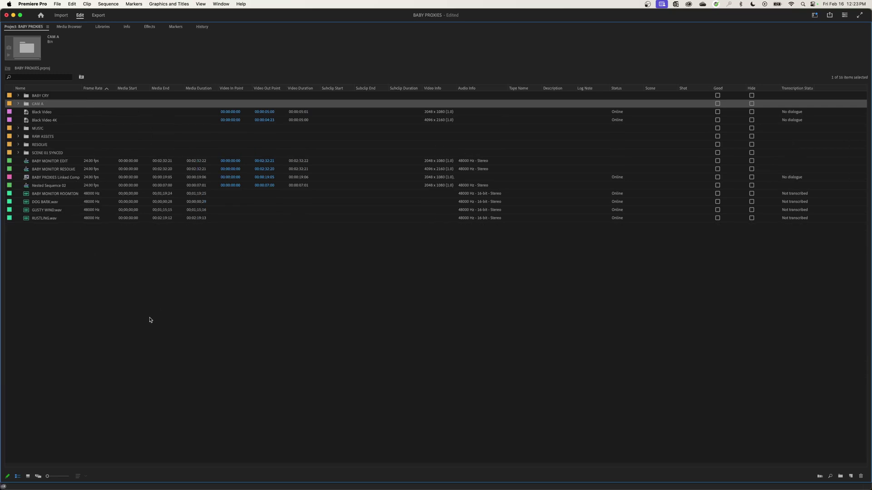
Save the project and open the SCENE 01 SYNCED bin in its own tab.
click(41, 229)
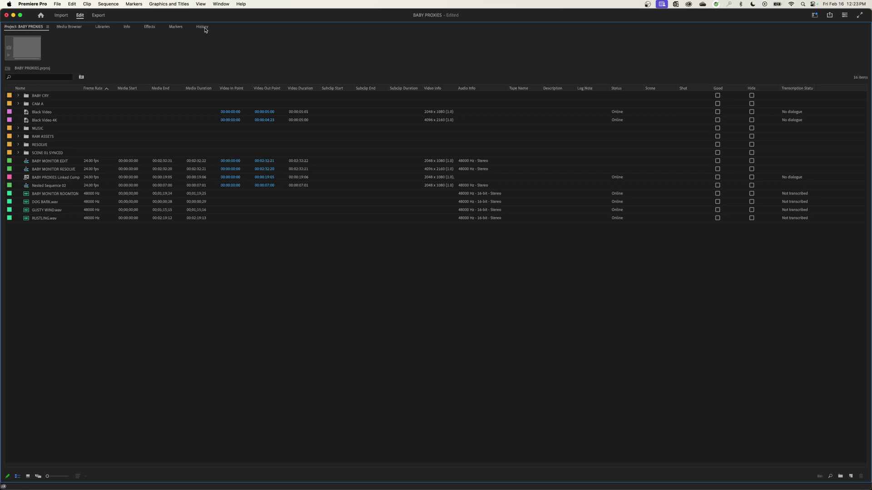
key(super+s)
double_click(30, 152)
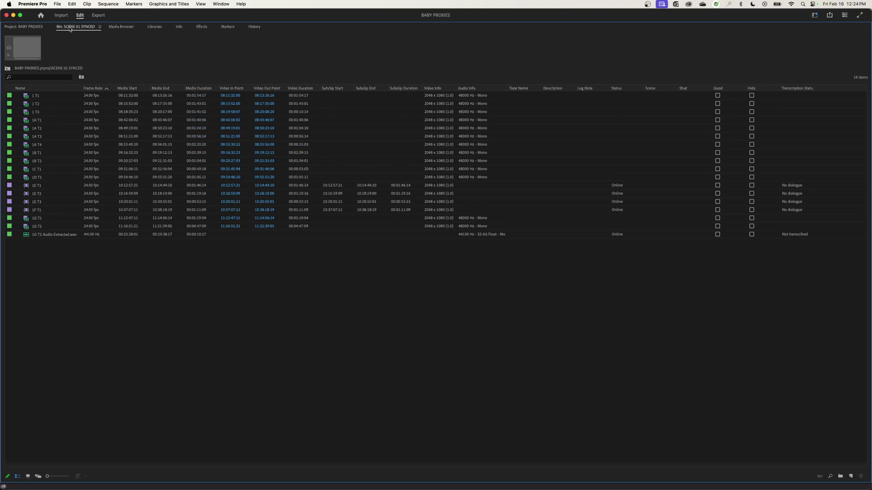
click(39, 28)
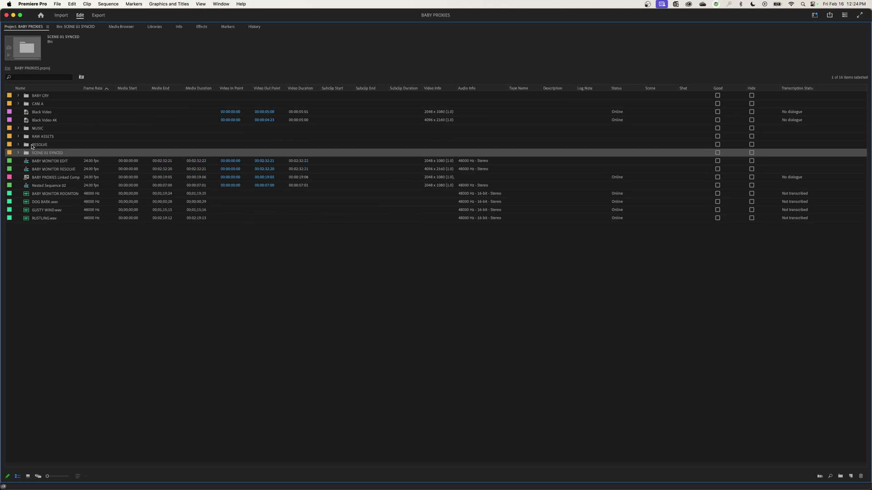
Open the RESOLVE bin in its own tab and switch between the two bin tabs.
double_click(33, 145)
click(24, 27)
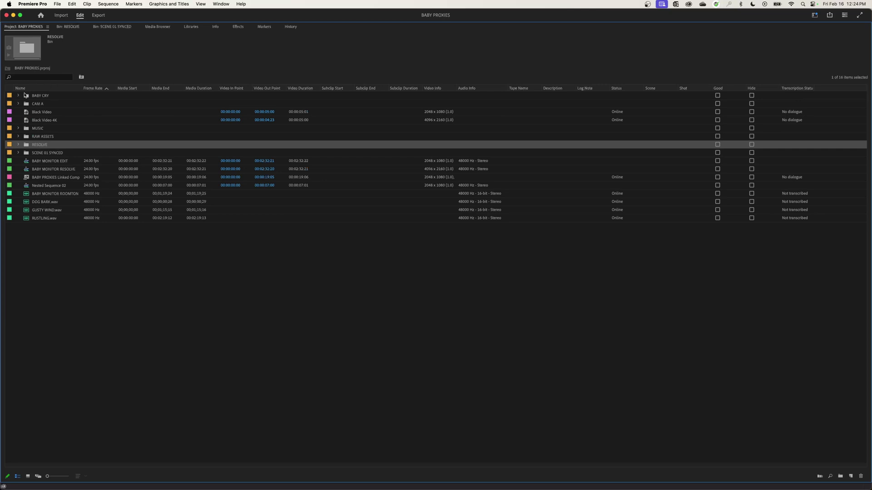
click(68, 29)
click(105, 28)
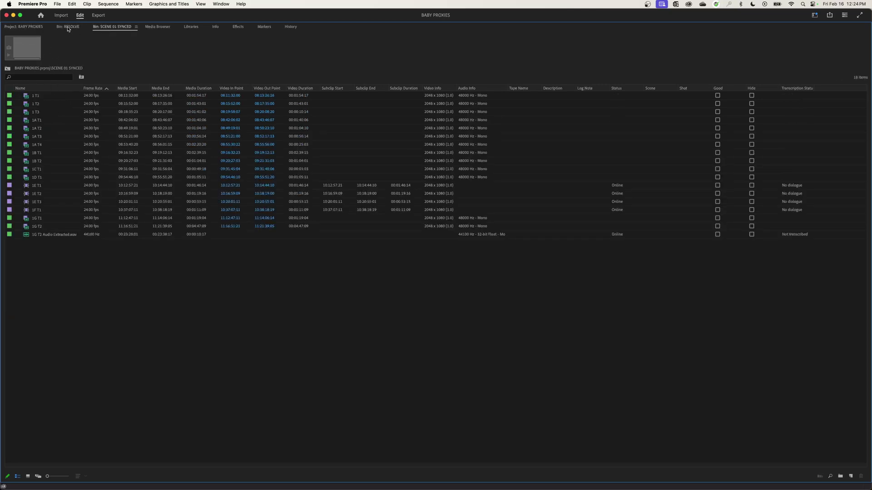
click(68, 28)
click(105, 28)
Return to the full project list and restore the normal editing layout.
key(shift+1)
click(66, 146)
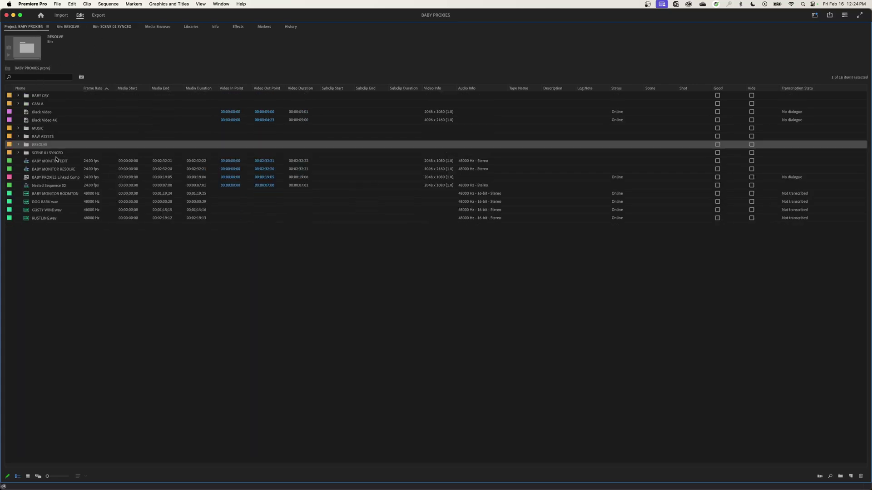
key(grave)
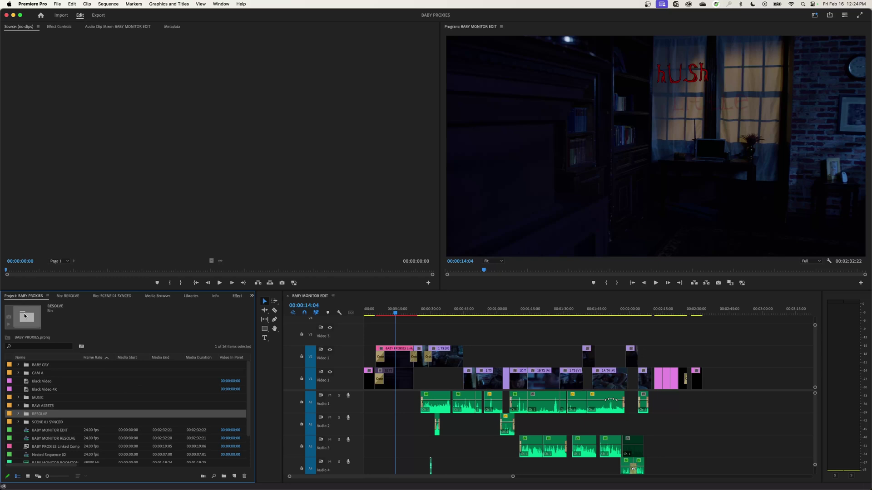
Jump the playhead to 00:00:27:13 and cycle the Project panel through its bin tabs.
click(425, 308)
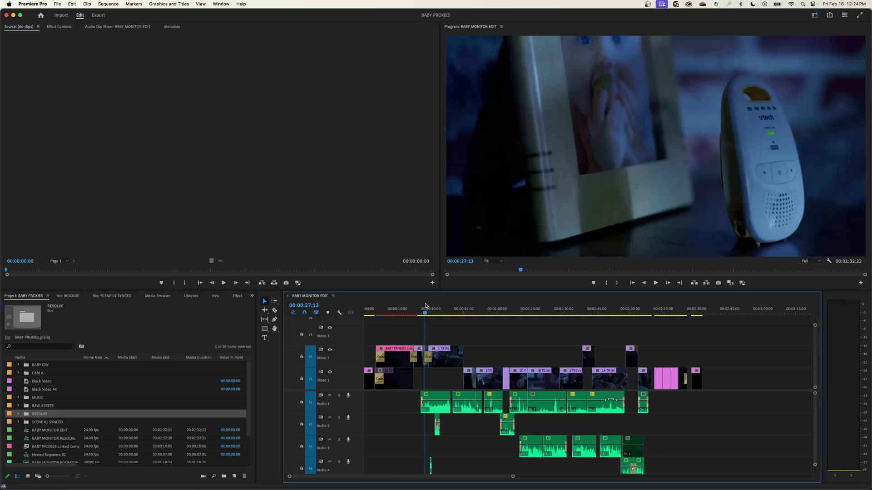
key(shift+1)
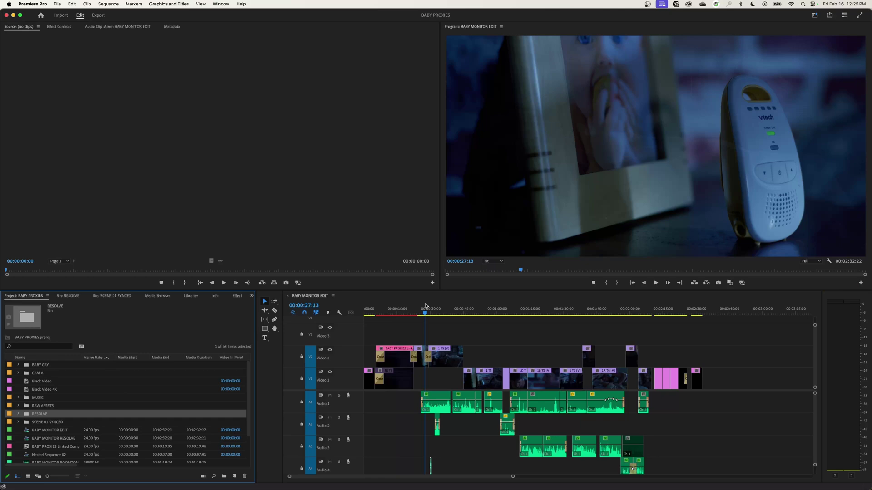
key(shift+1)
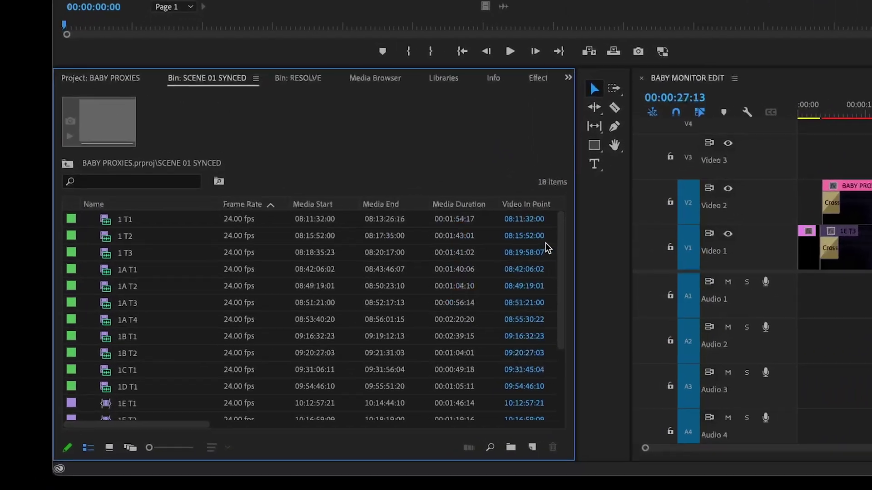
key(shift+1)
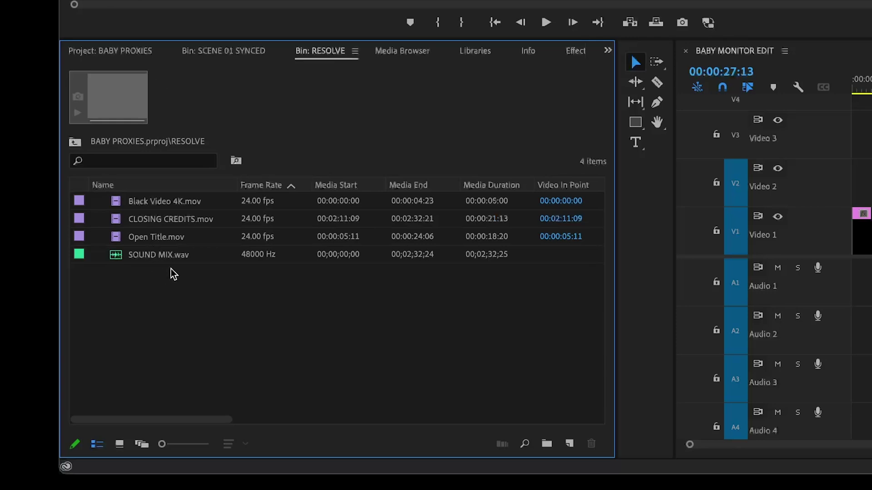
key(shift+1)
key(shift+1)
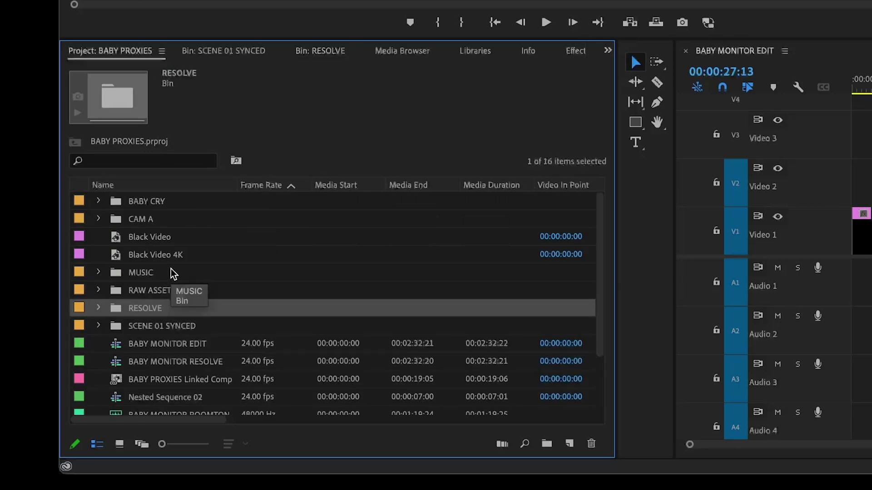
key(shift+1)
key(shift+1)
key(shift+1)
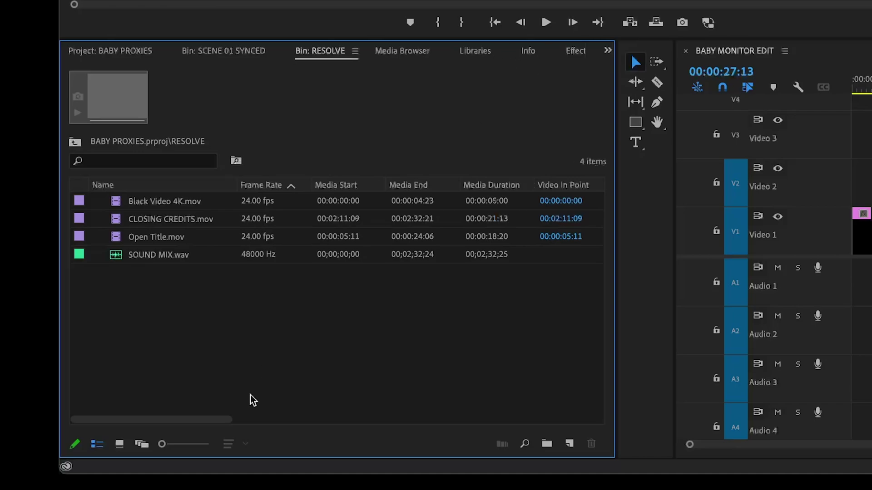
Select clip 1B T2 in the SCENE 01 SYNCED bin and maximize the bin.
key(shift+2)
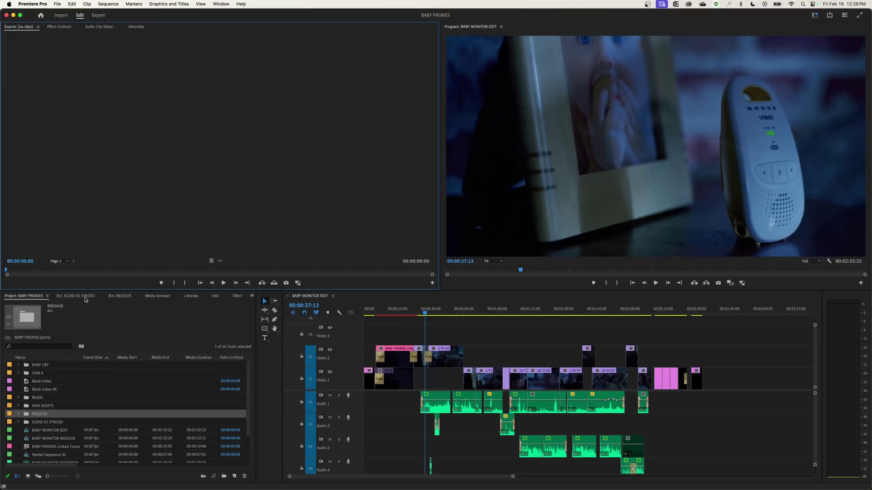
click(124, 362)
key(shift+1)
key(shift+1)
key(shift+1)
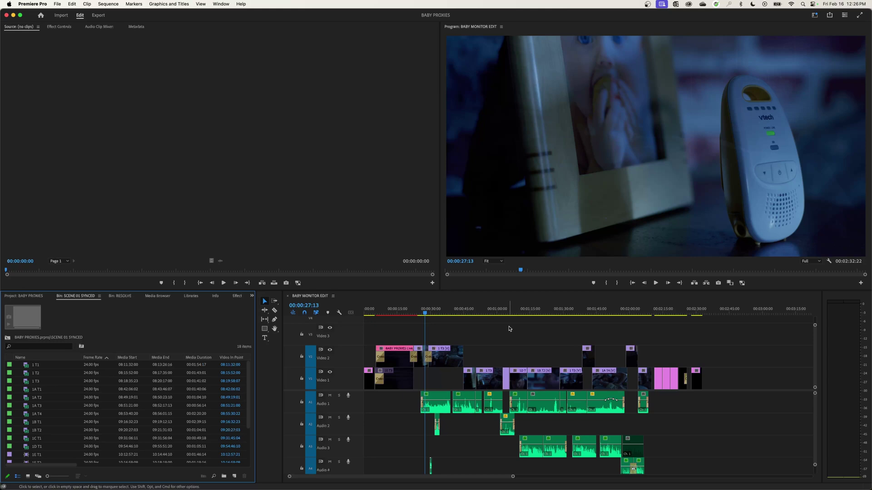
key(Down)
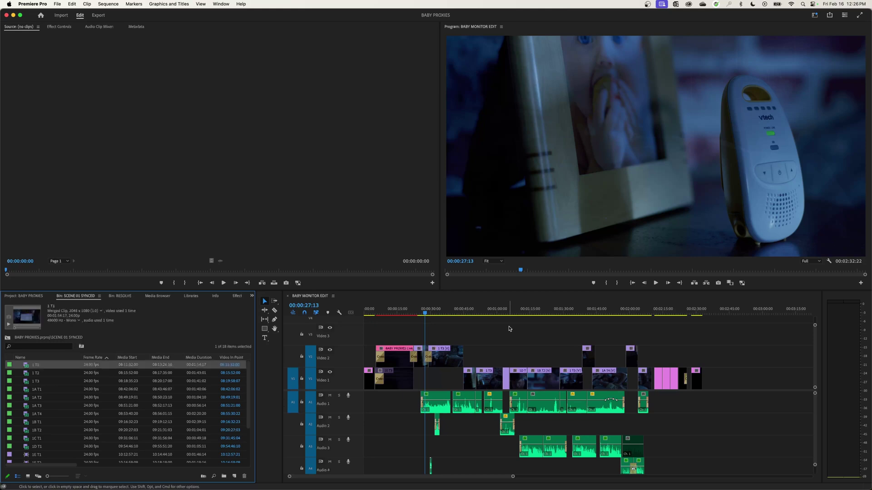
key(Down)
key(Down)
key(Down)
key(Down)
key(Down)
key(Down)
key(Down)
key(Down)
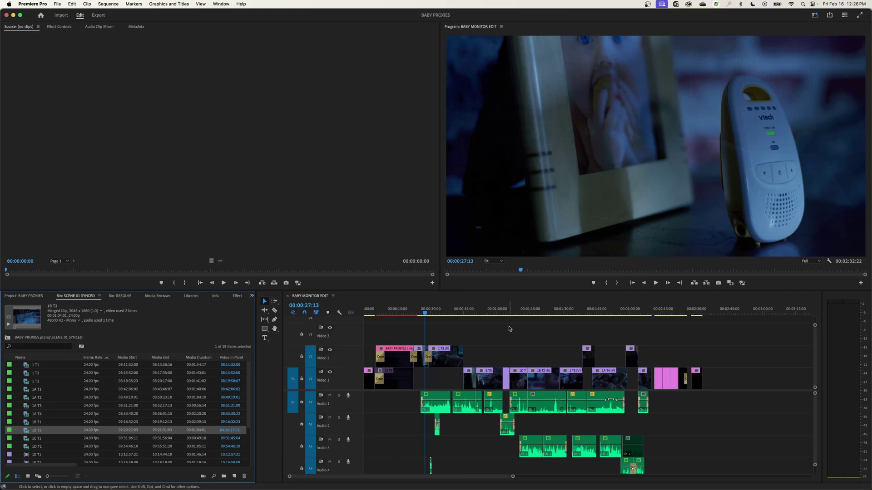
key(grave)
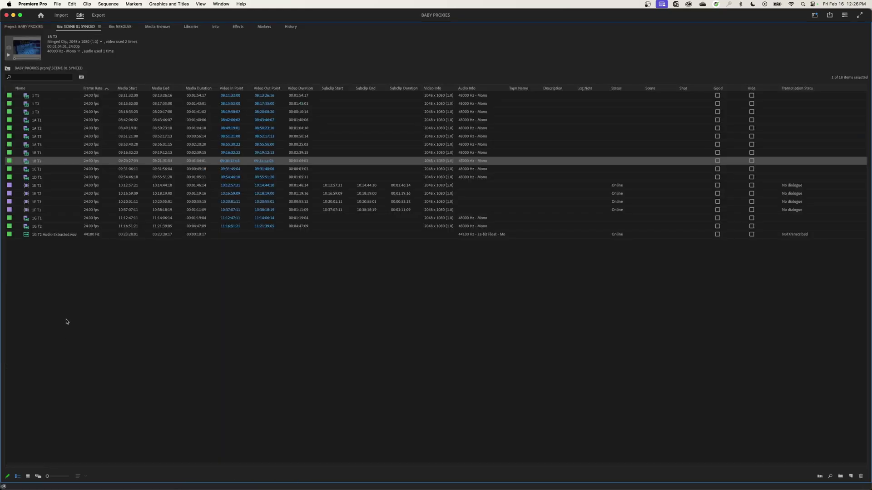
Switch the SCENE 01 SYNCED bin to Icon View thumbnails.
click(29, 477)
click(84, 477)
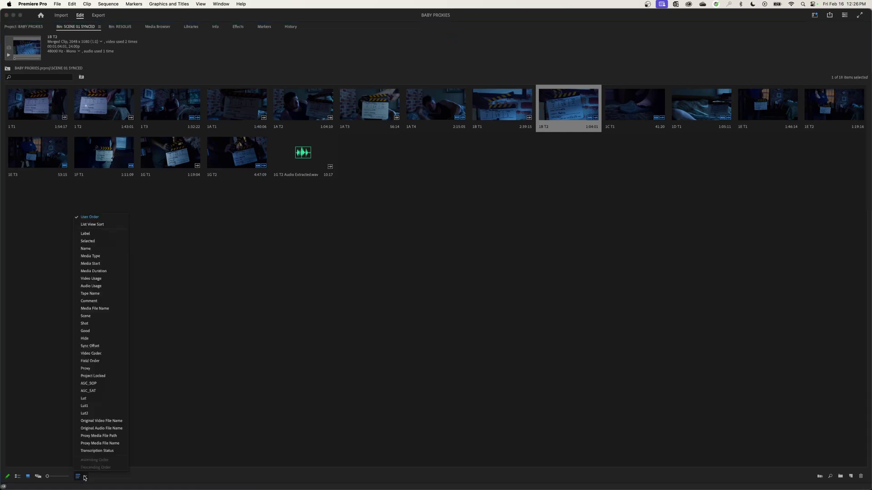
click(104, 227)
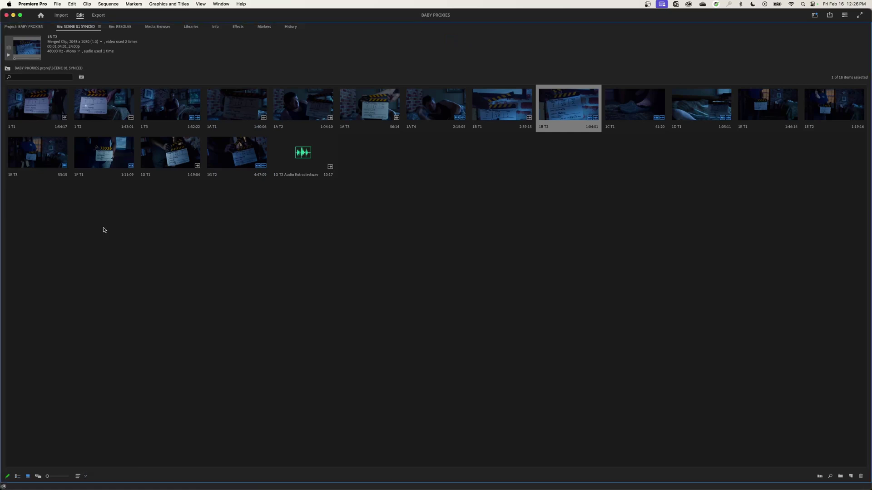
key(super+Page_Up)
key(super+Page_Down)
Sort the project root list by Name, then return to the SCENE 01 SYNCED bin.
key(shift+1)
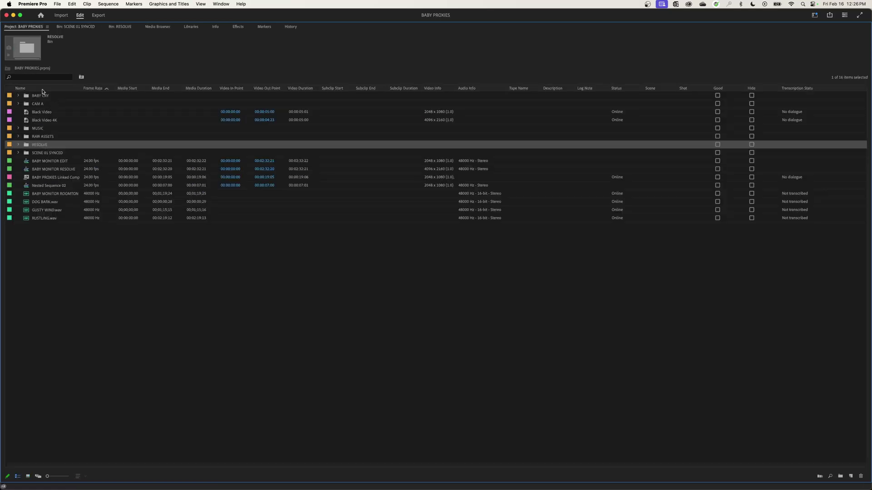
click(47, 88)
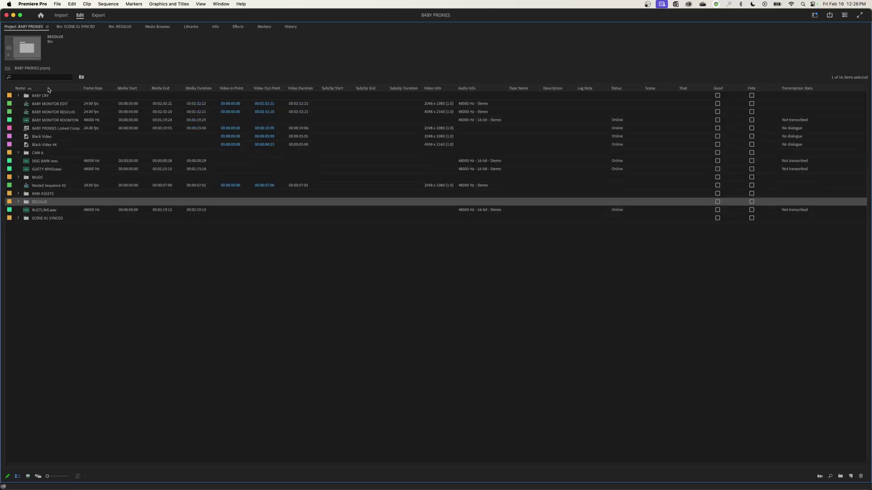
click(74, 28)
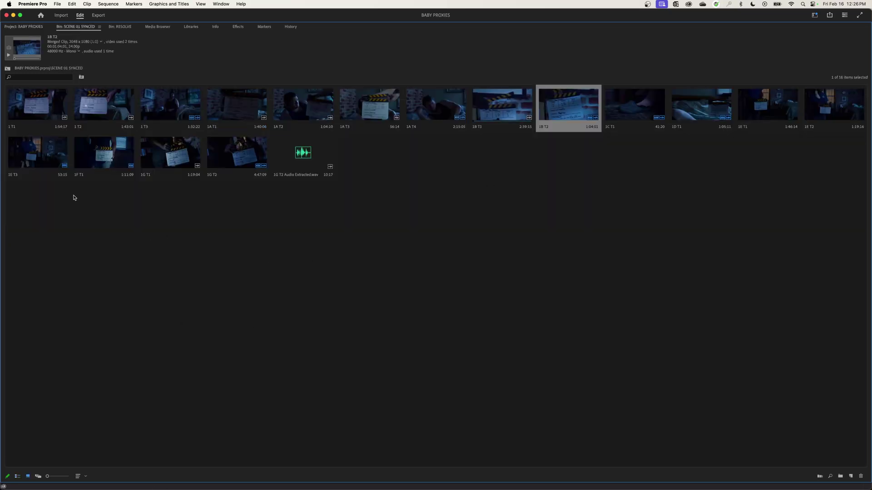
Restore the normal layout and load clip 1A T4 into the Source Monitor.
key(grave)
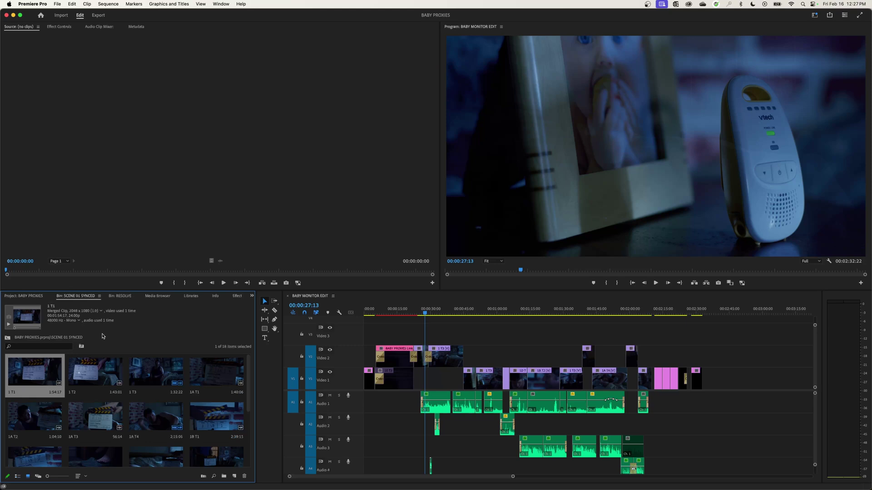
key(Right)
key(Right)
key(Right)
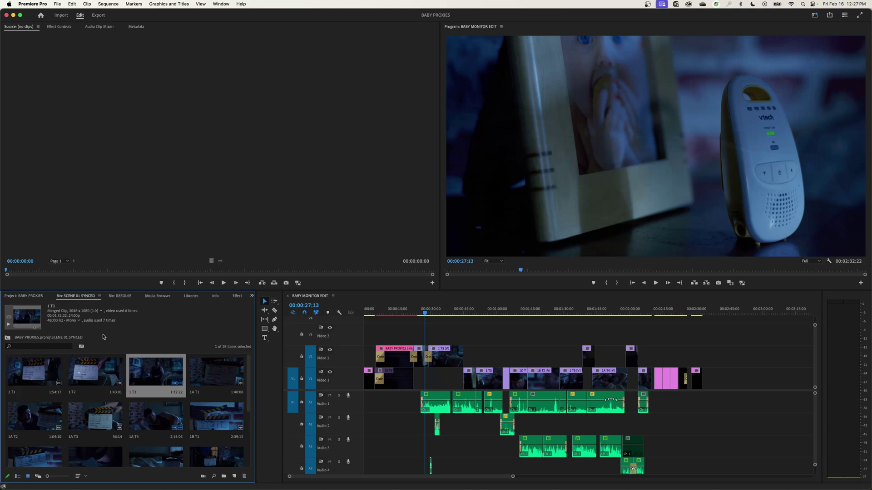
key(Left)
key(Left)
key(Left)
key(Down)
key(Right)
key(Right)
key(Right)
key(Left)
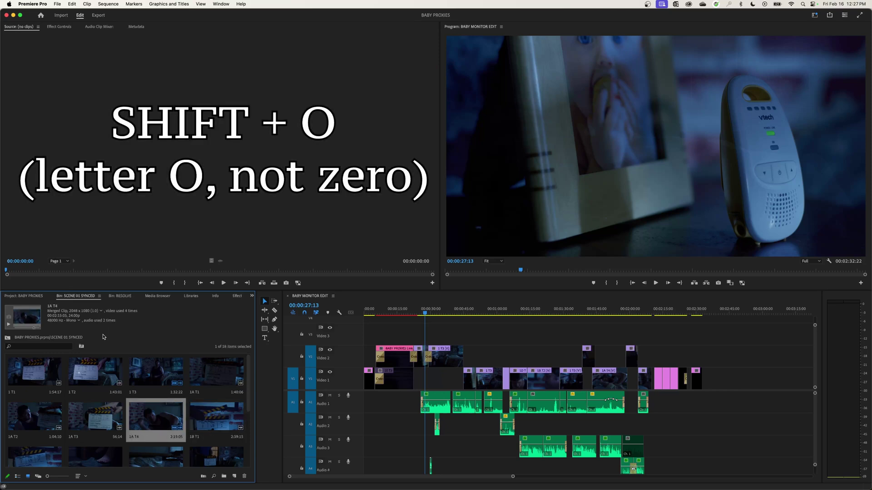
key(shift+o)
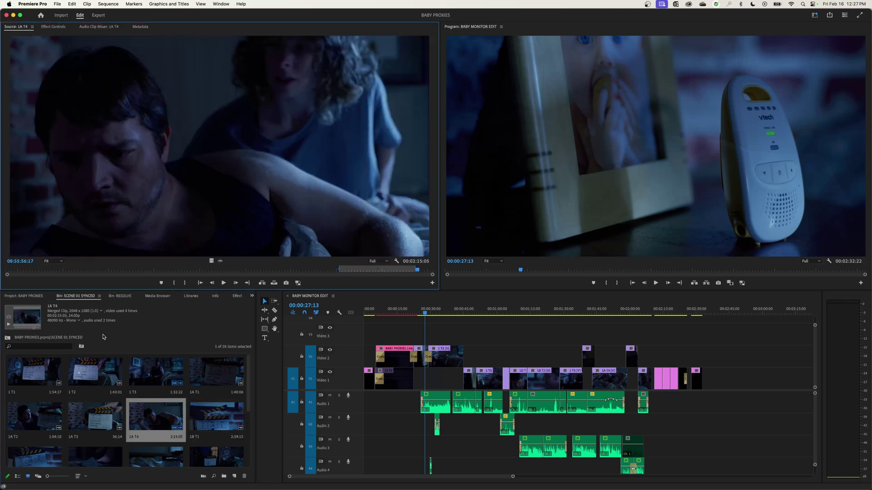
Load clip 1A T2 into the Source Monitor, cued to its first frame.
key(Left)
key(Left)
key(shift+o)
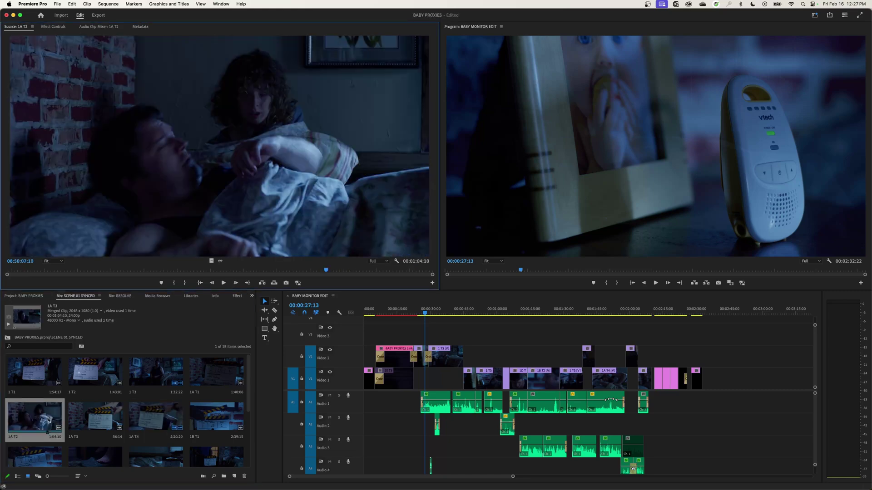
key(Home)
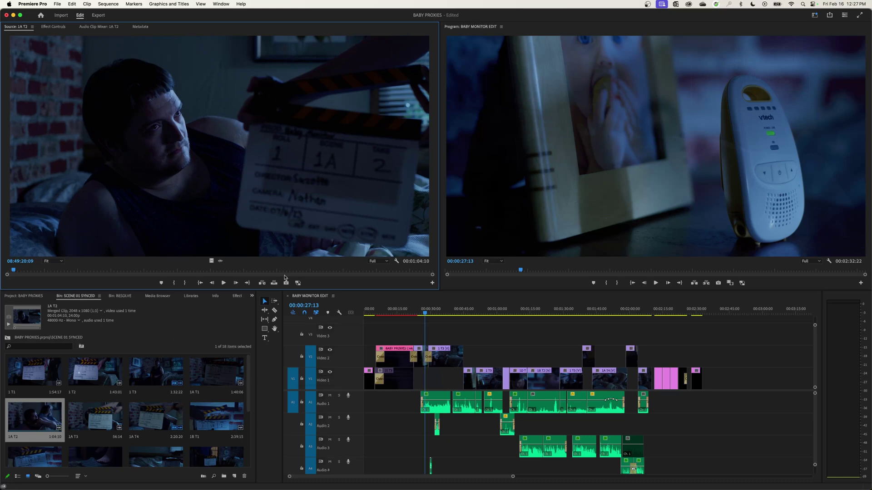
Shuttle 1A T2 forward and back with J, K and L, stopping at 08:49:40:09.
key(l)
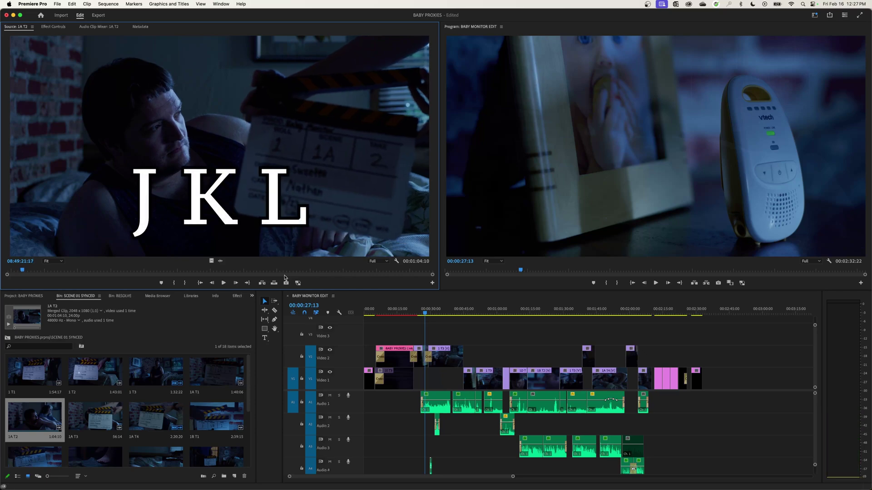
key(j)
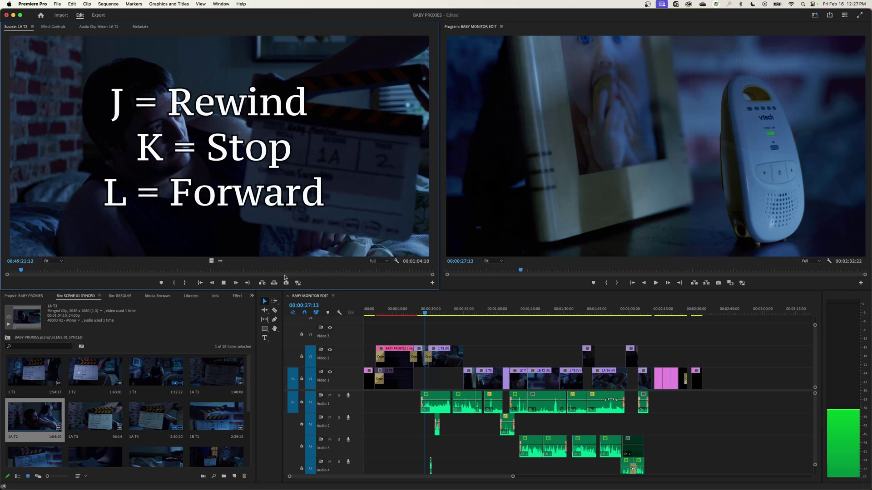
key(k)
key(l)
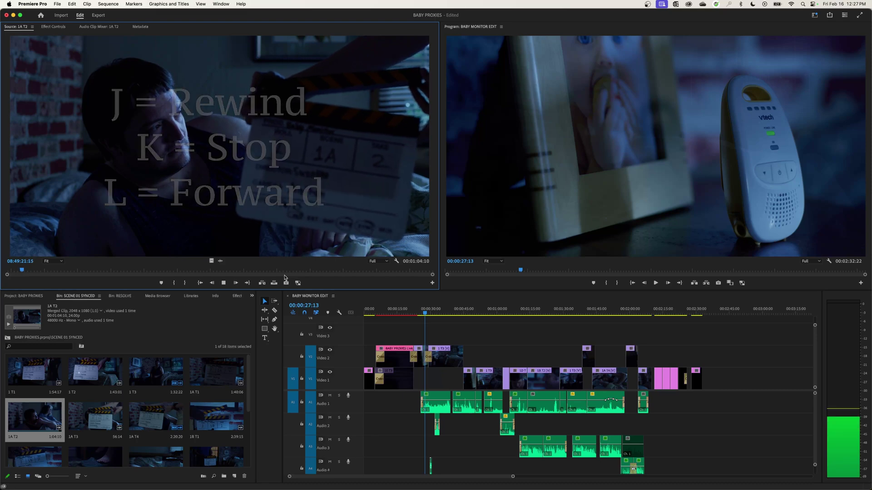
key(l)
key(l)
key(l)
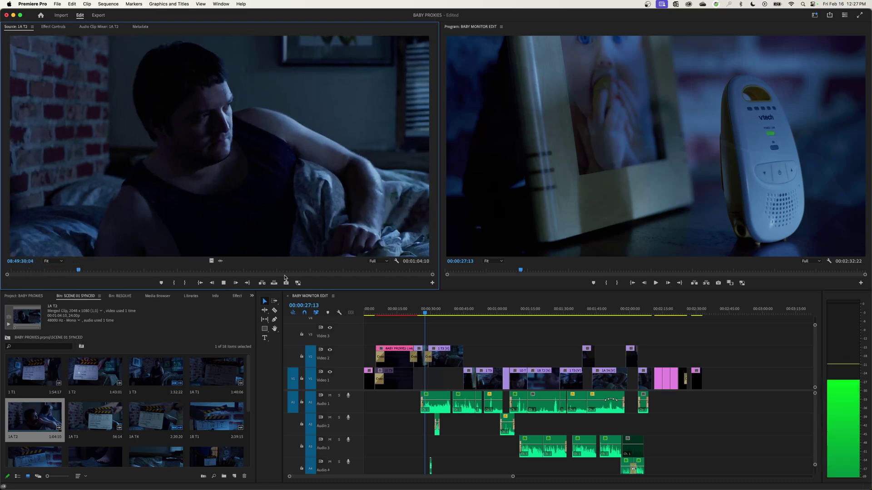
key(k)
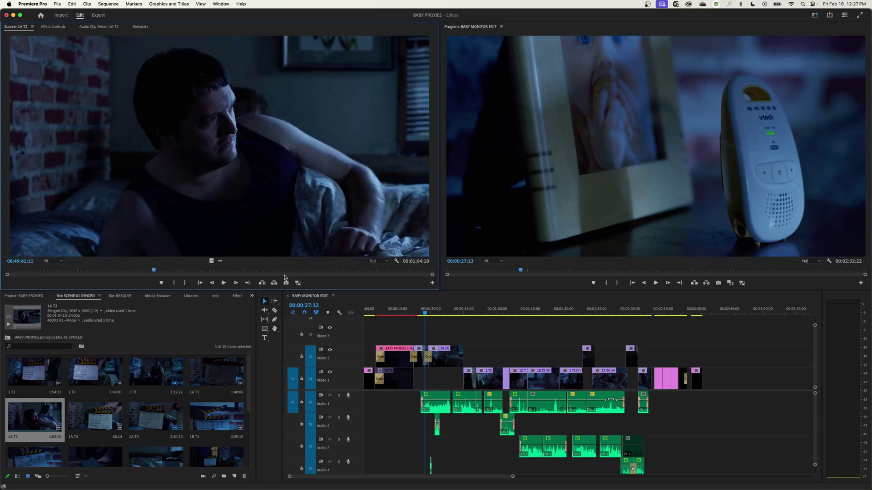
key(l)
key(l)
key(l)
key(k)
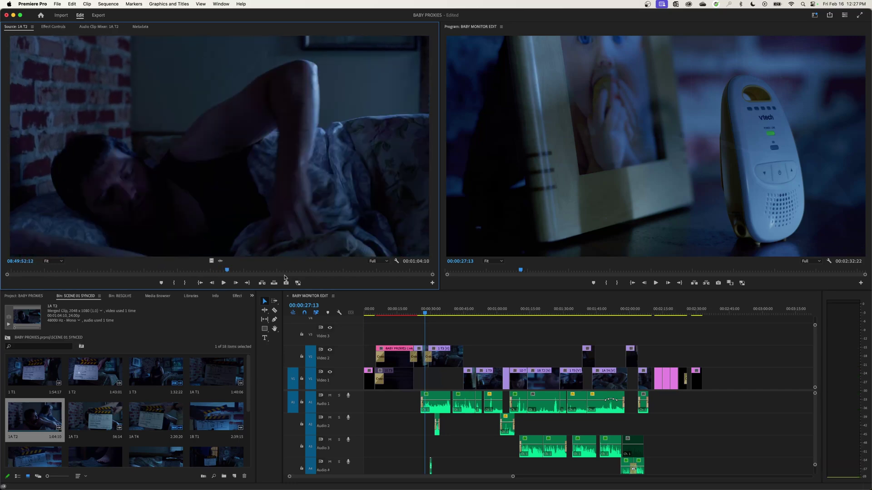
key(j)
key(j)
key(j)
key(k)
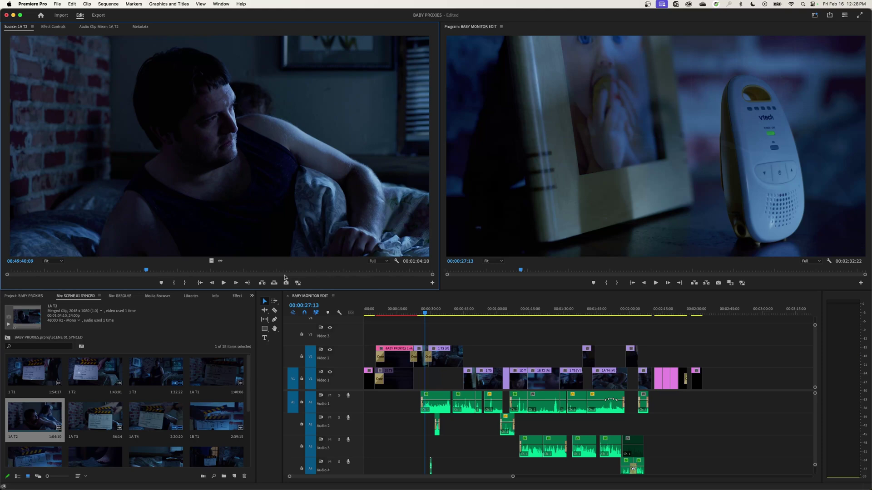
Mark In and Out points on 1A T2 spanning 00:00:03:21, then focus the Timeline.
key(i)
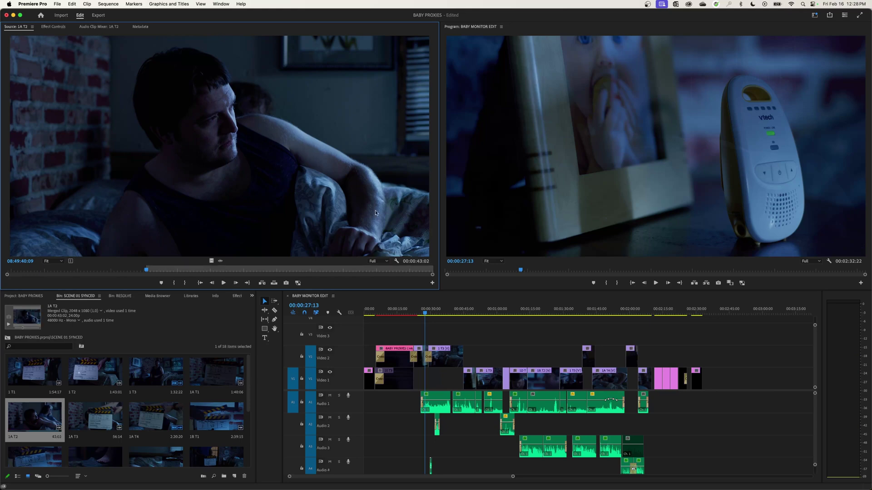
key(l)
key(l)
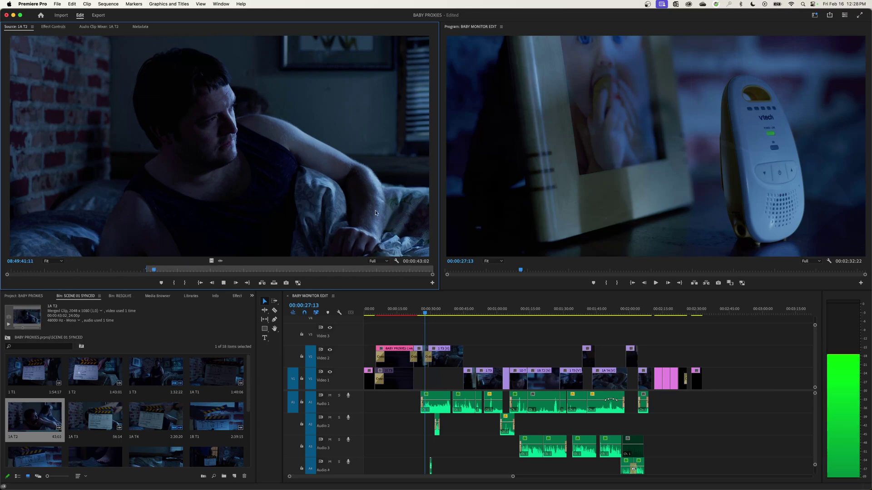
key(o)
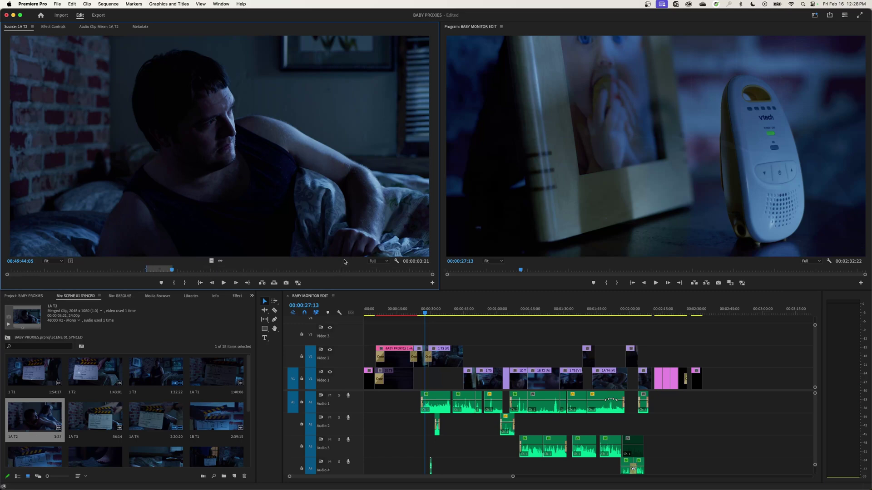
key(shift+3)
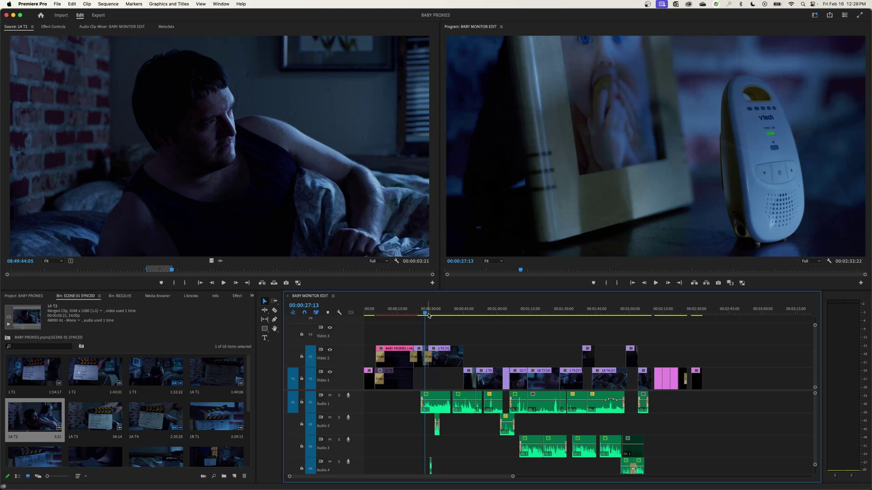
Scrub the BABY MONITOR EDIT sequence to 00:01:08:00, then step back and play from the previous edit.
drag(429, 314, 514, 313)
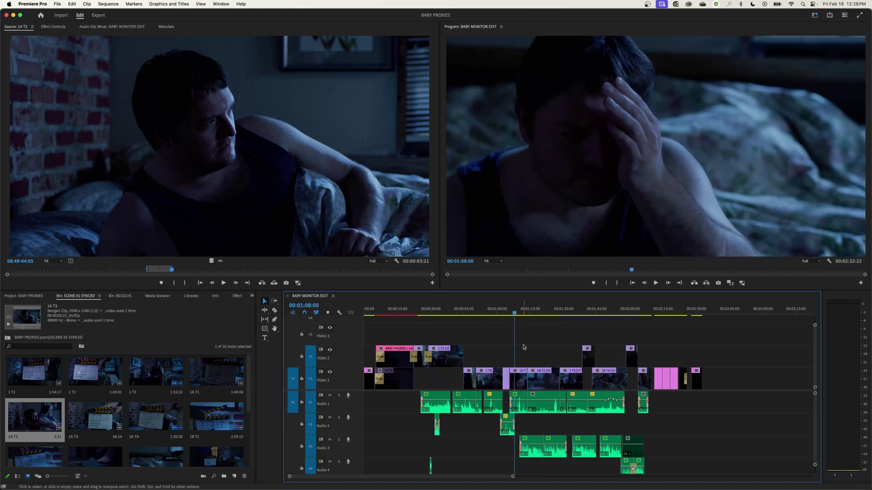
key(Up)
key(Up)
key(Up)
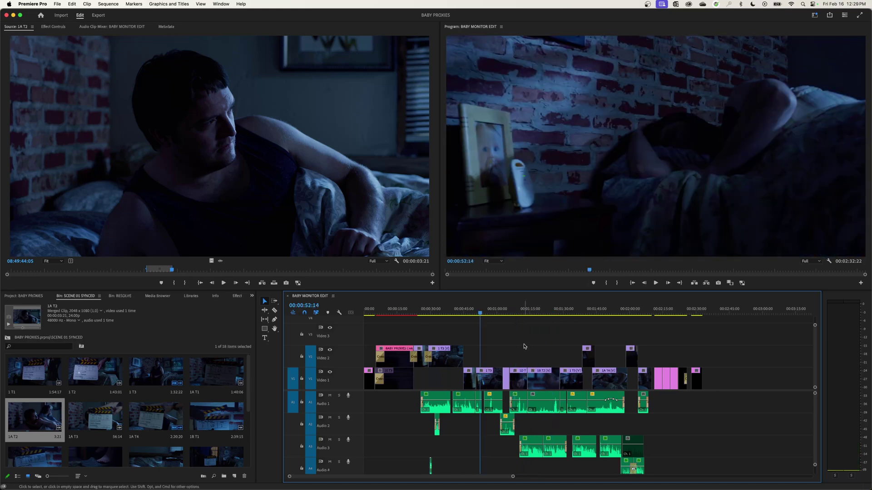
key(j)
key(k)
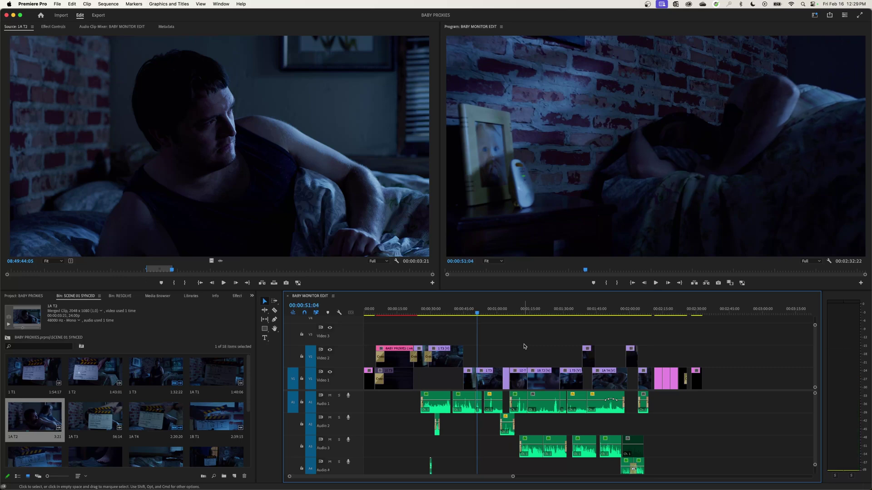
key(k)
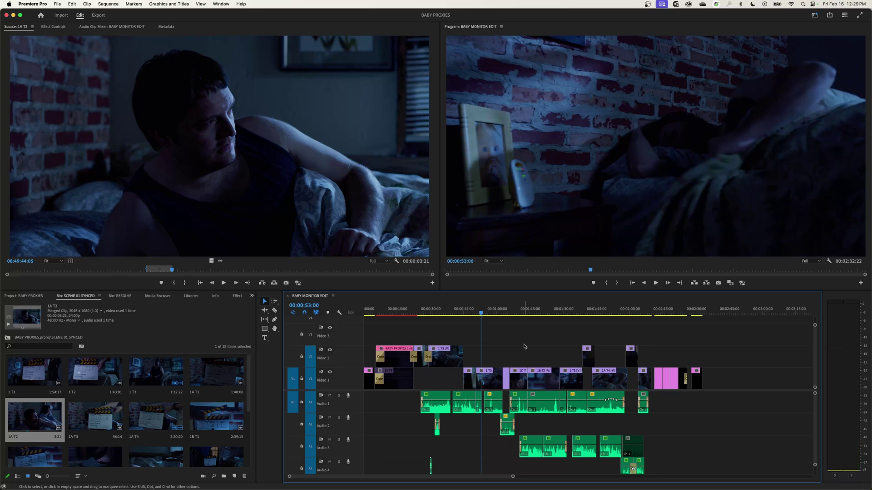
Jump ahead to 00:01:16:13 and play backward, parking at 00:01:00:23.
key(Down)
key(Down)
key(Down)
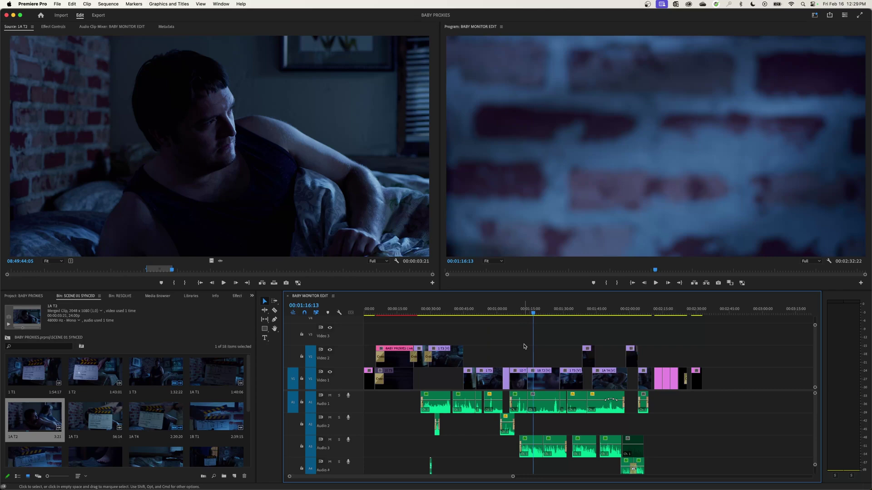
key(j)
key(j)
key(j)
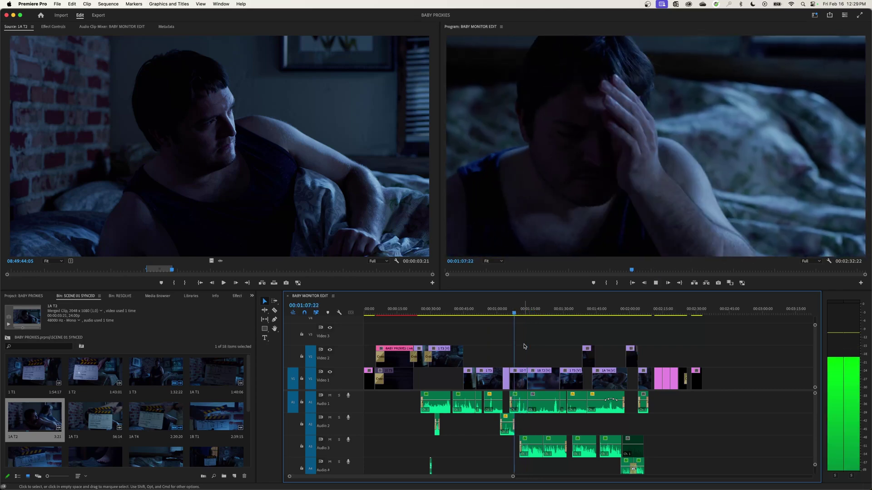
key(k)
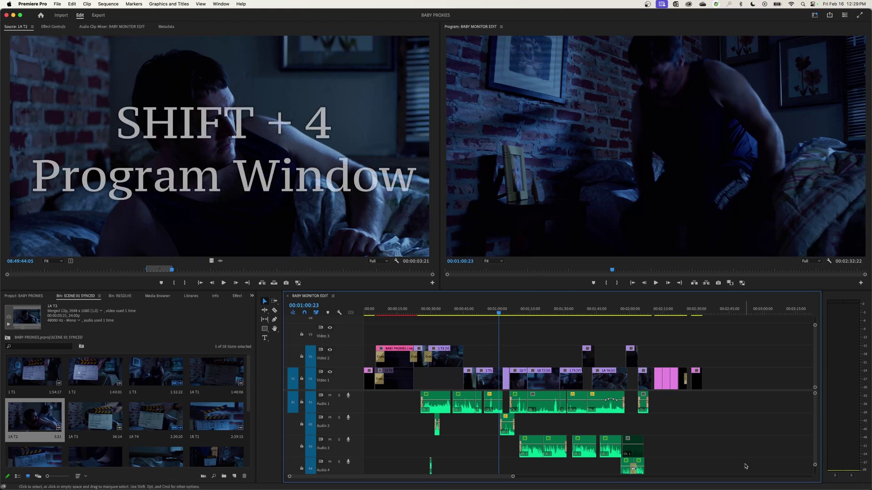
Cycle focus through the Program, Project and Source panels, ending on the Project panel's full item list.
key(shift+4)
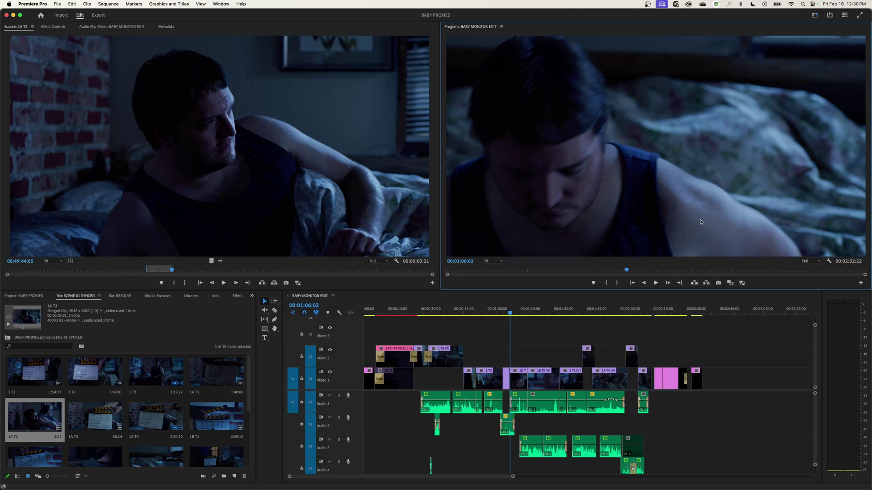
key(shift+1)
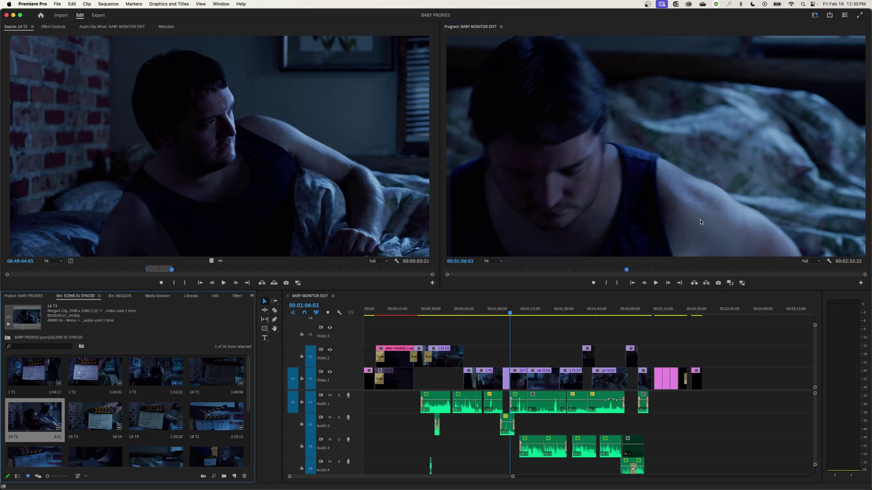
key(shift+2)
key(shift+4)
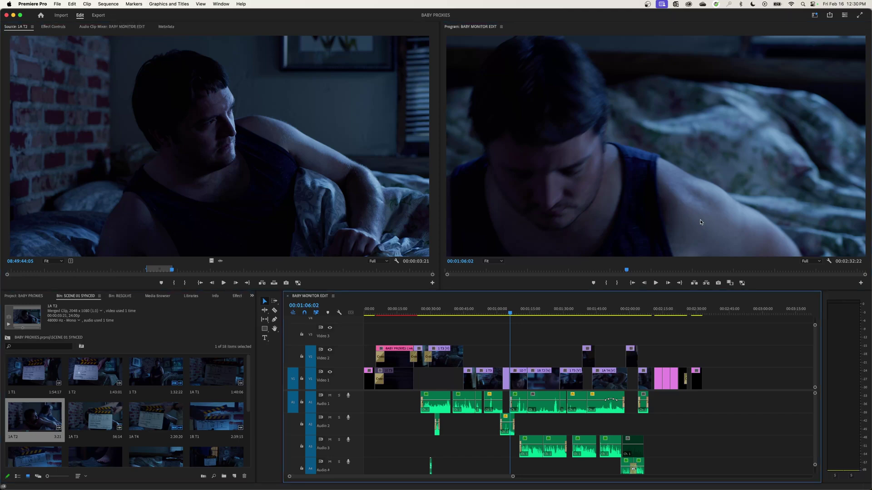
key(shift+1)
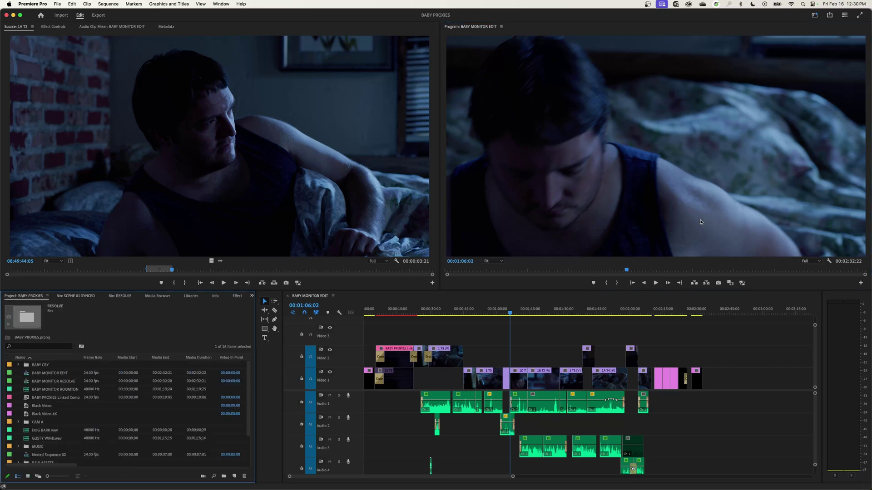